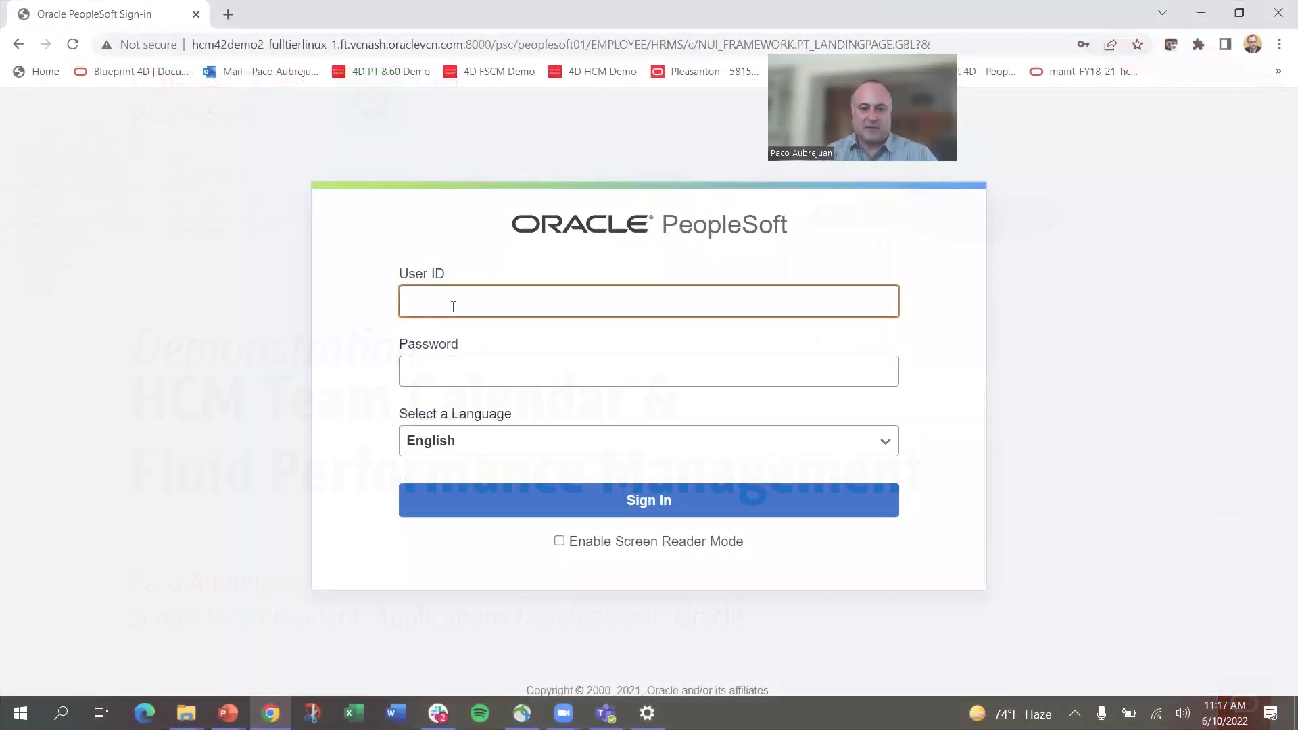
Sign in using the saved demo manager credentials from the autofill suggestions
{"action": "type", "text": "RCHANNING"}
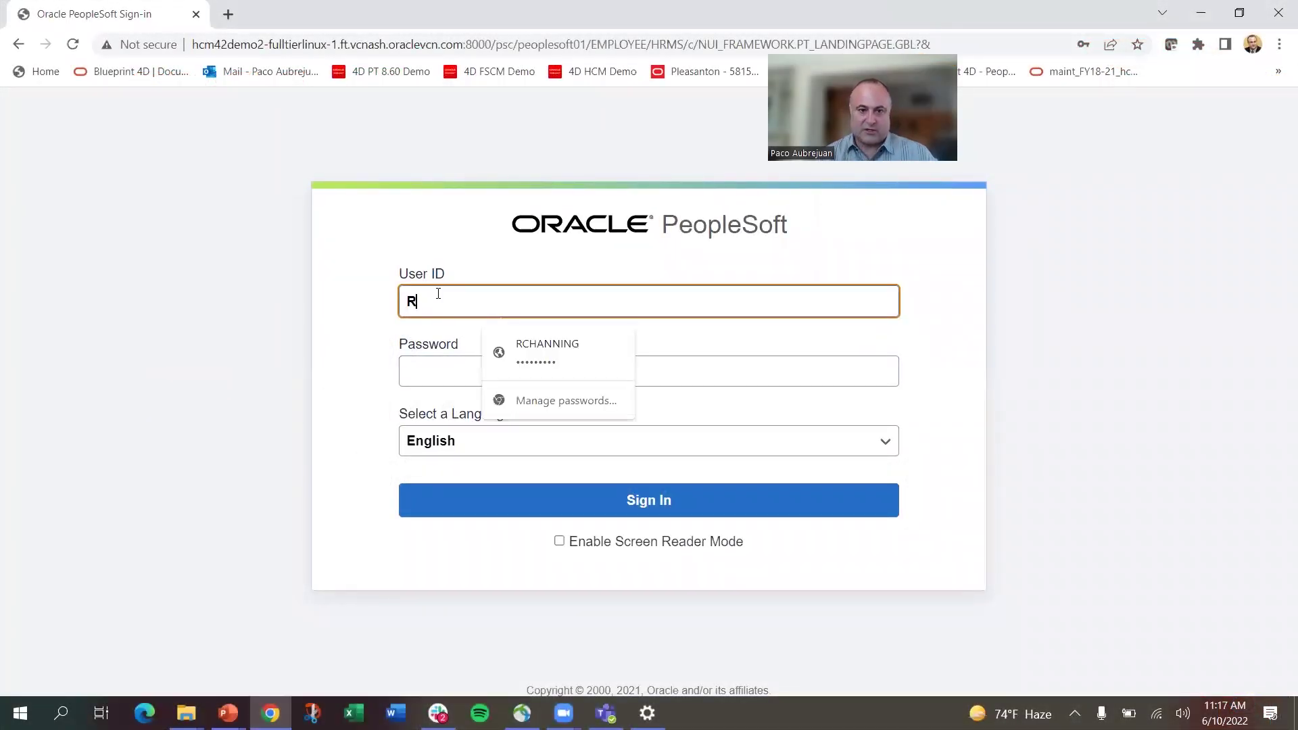
{"action": "left_click", "coordinate": [524, 352]}
{"action": "left_click", "coordinate": [664, 501]}
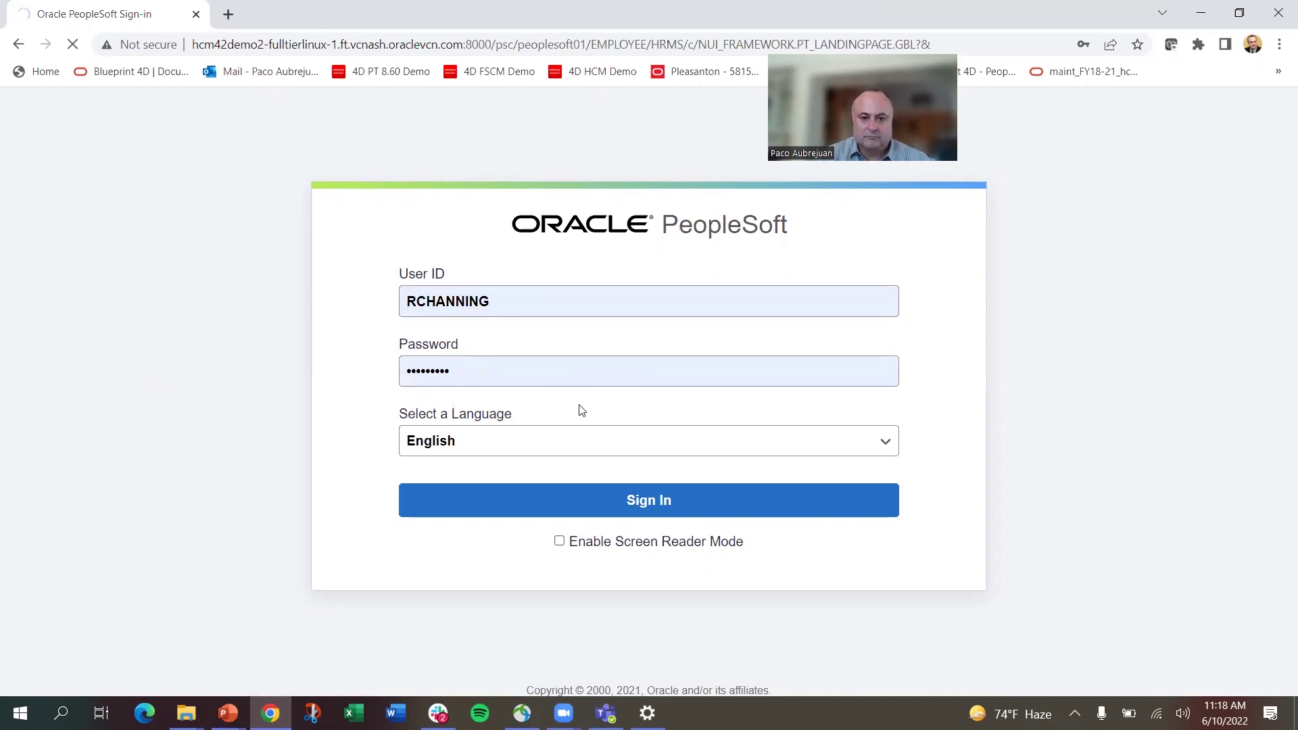
{"action": "left_click", "coordinate": [649, 513]}
{"action": "left_click", "coordinate": [650, 502]}
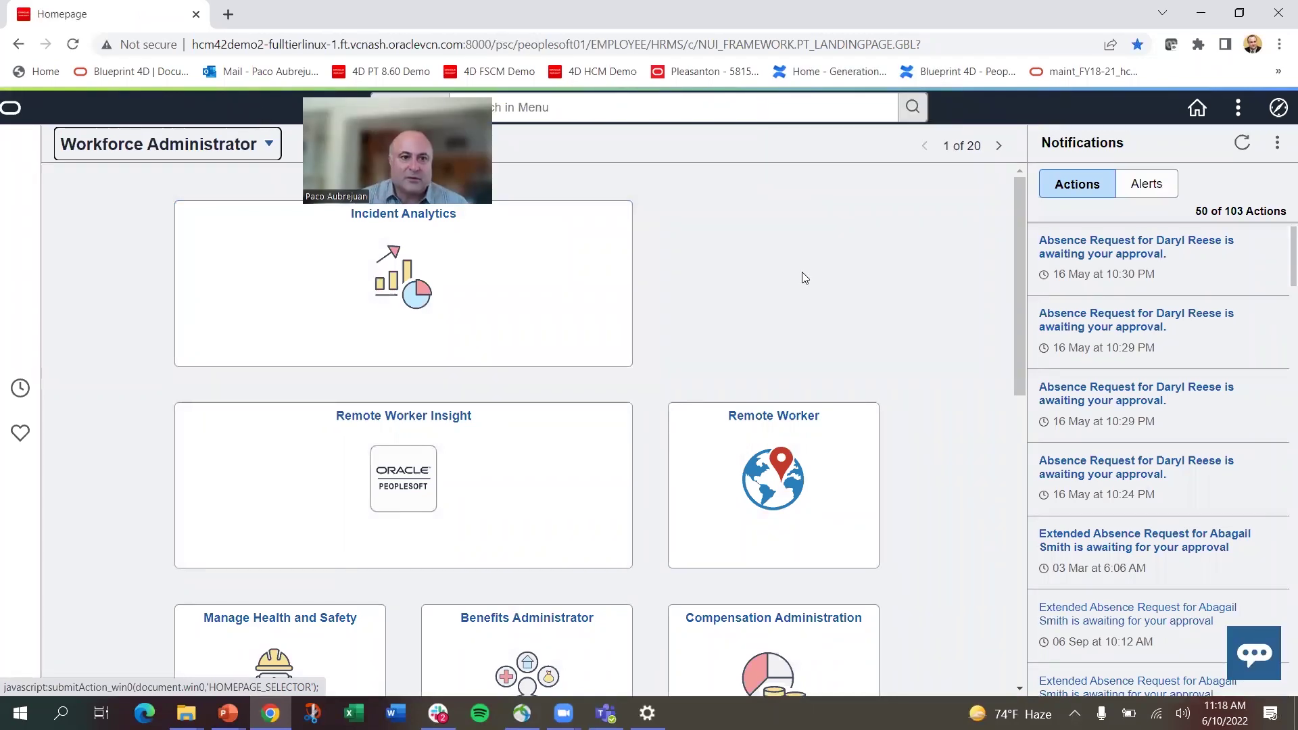
Switch the homepage to Manager Self Service and launch the Team Calendar tile
{"action": "left_click", "coordinate": [998, 145]}
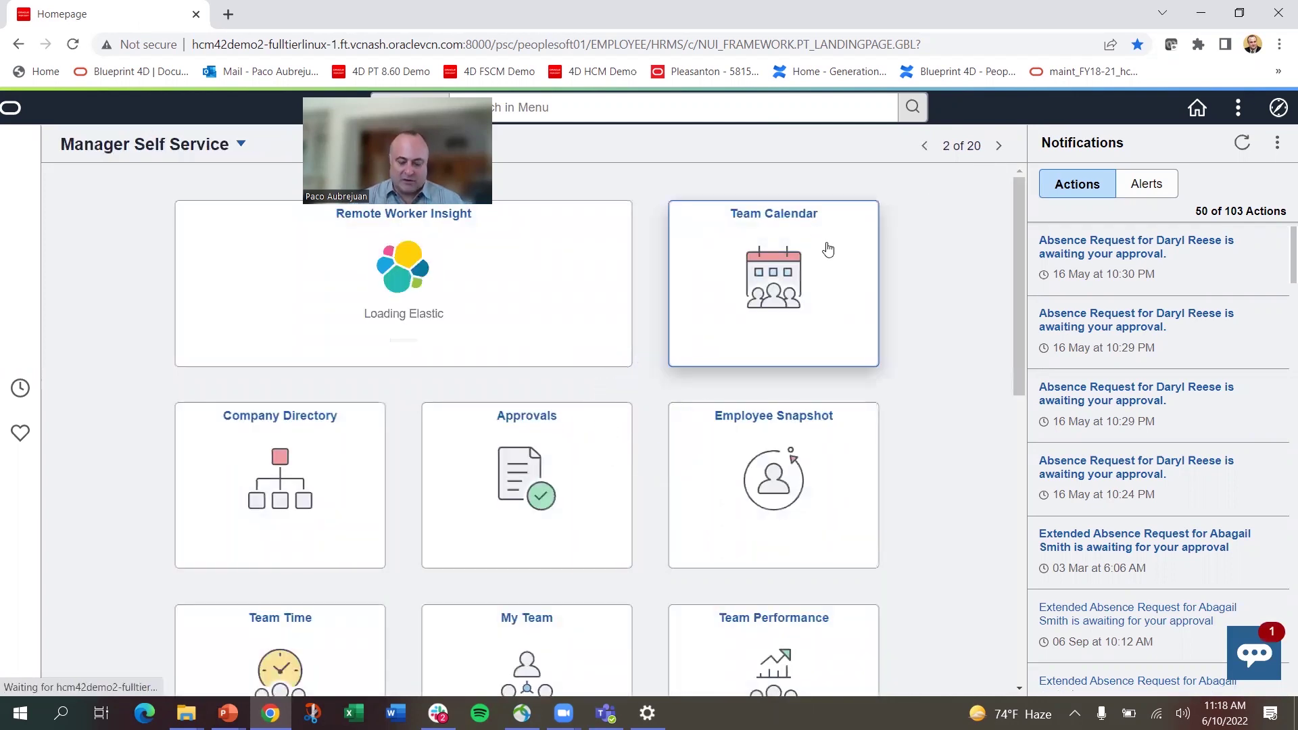
{"action": "left_click", "coordinate": [820, 247]}
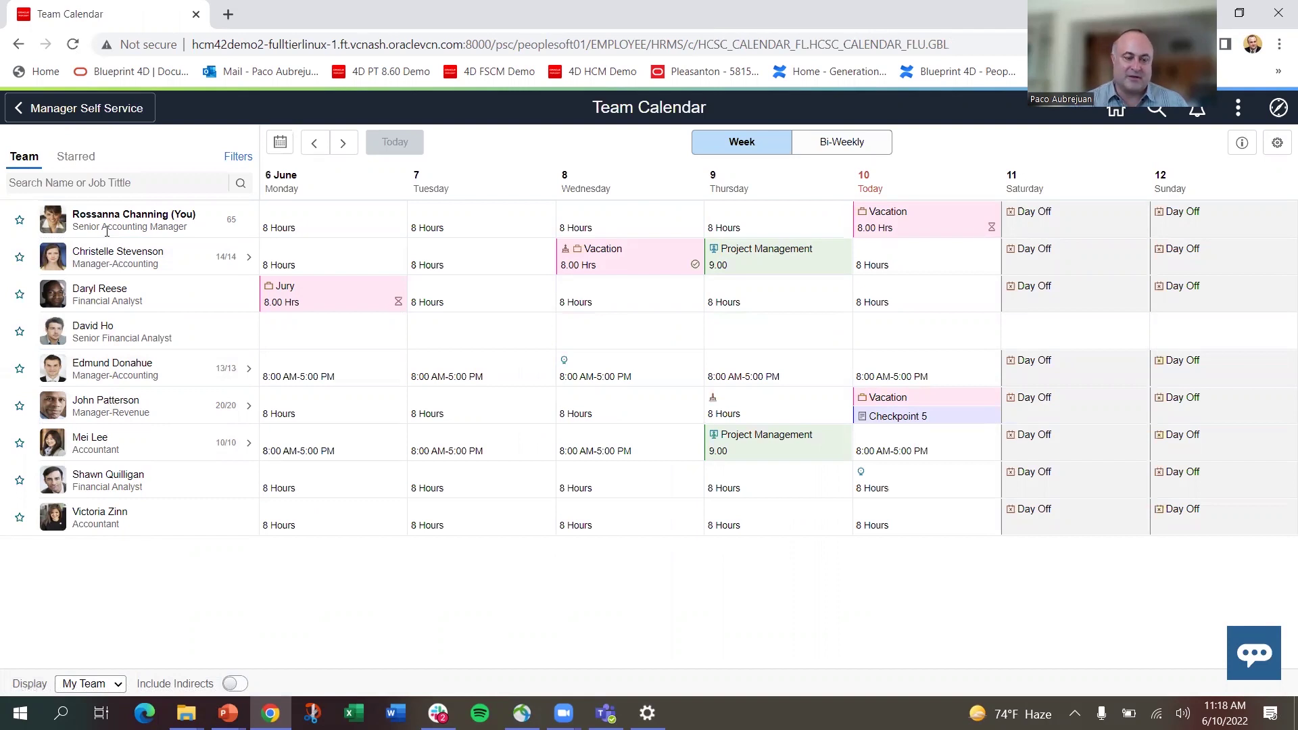
Review the team's 6–12 June week, then advance the calendar to 13–19 June
{"action": "left_click", "coordinate": [144, 255]}
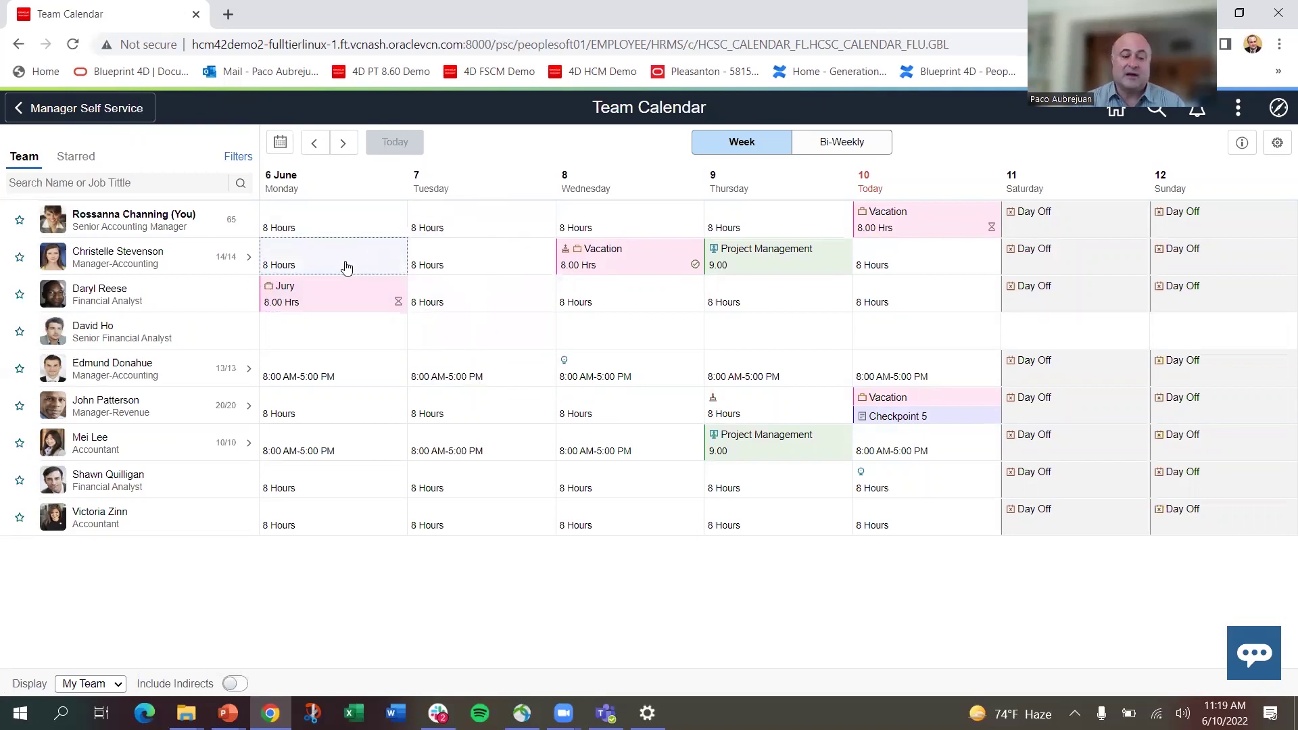
{"action": "left_click", "coordinate": [344, 146]}
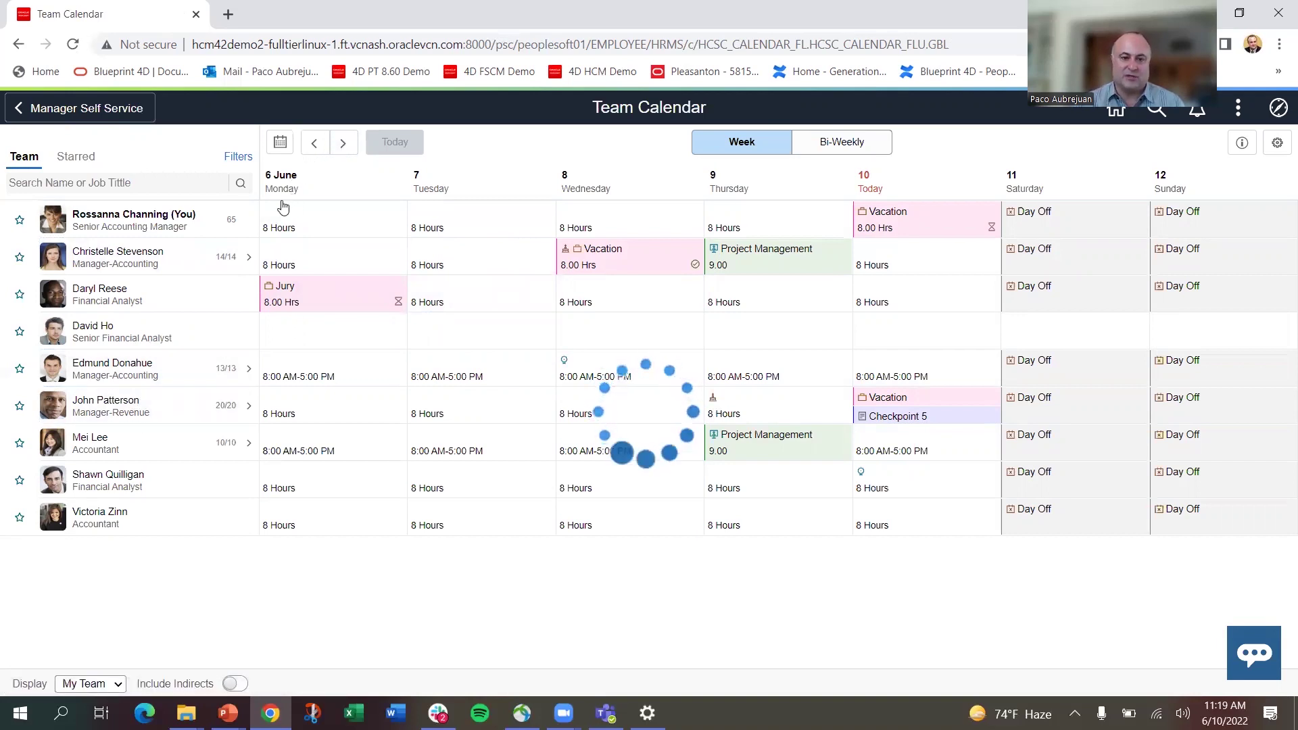
Return to the current week, show the 6–19 June bi-weekly view, and drill into the Revenue manager's reports
{"action": "left_click", "coordinate": [281, 143]}
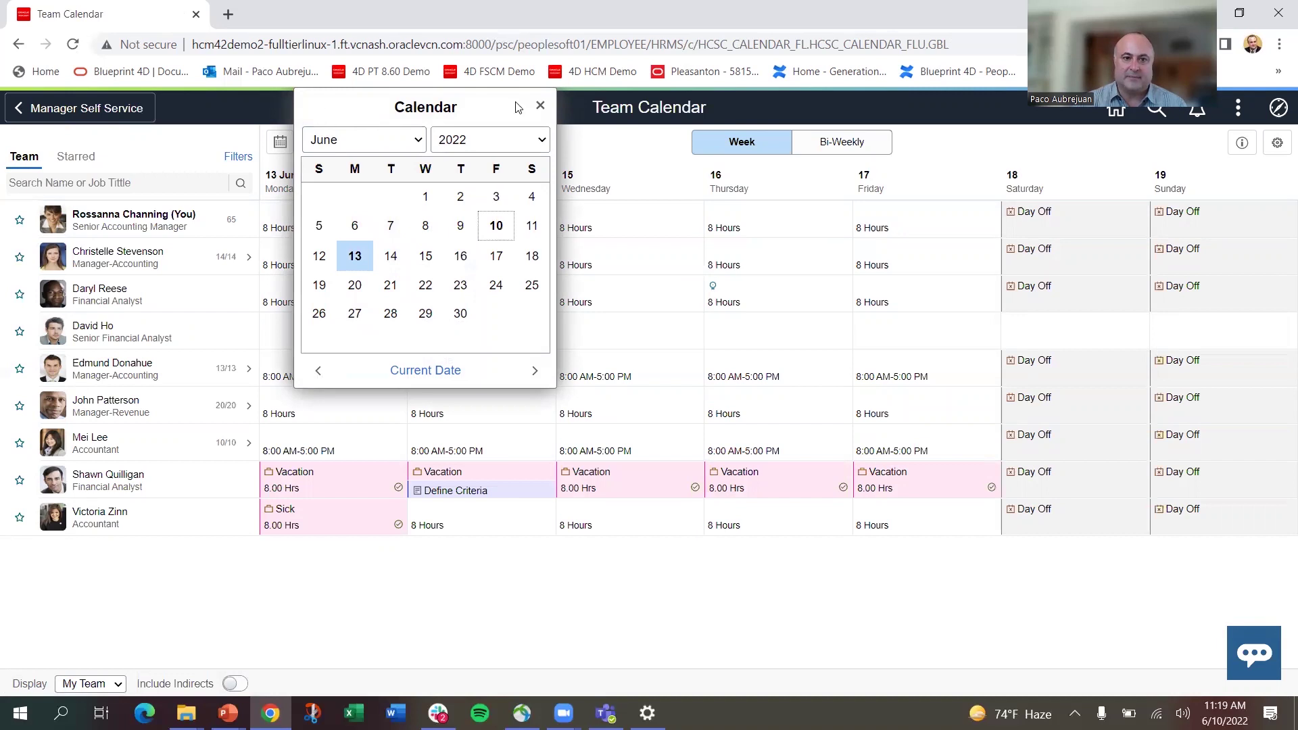
{"action": "left_click", "coordinate": [539, 105]}
{"action": "left_click", "coordinate": [395, 142]}
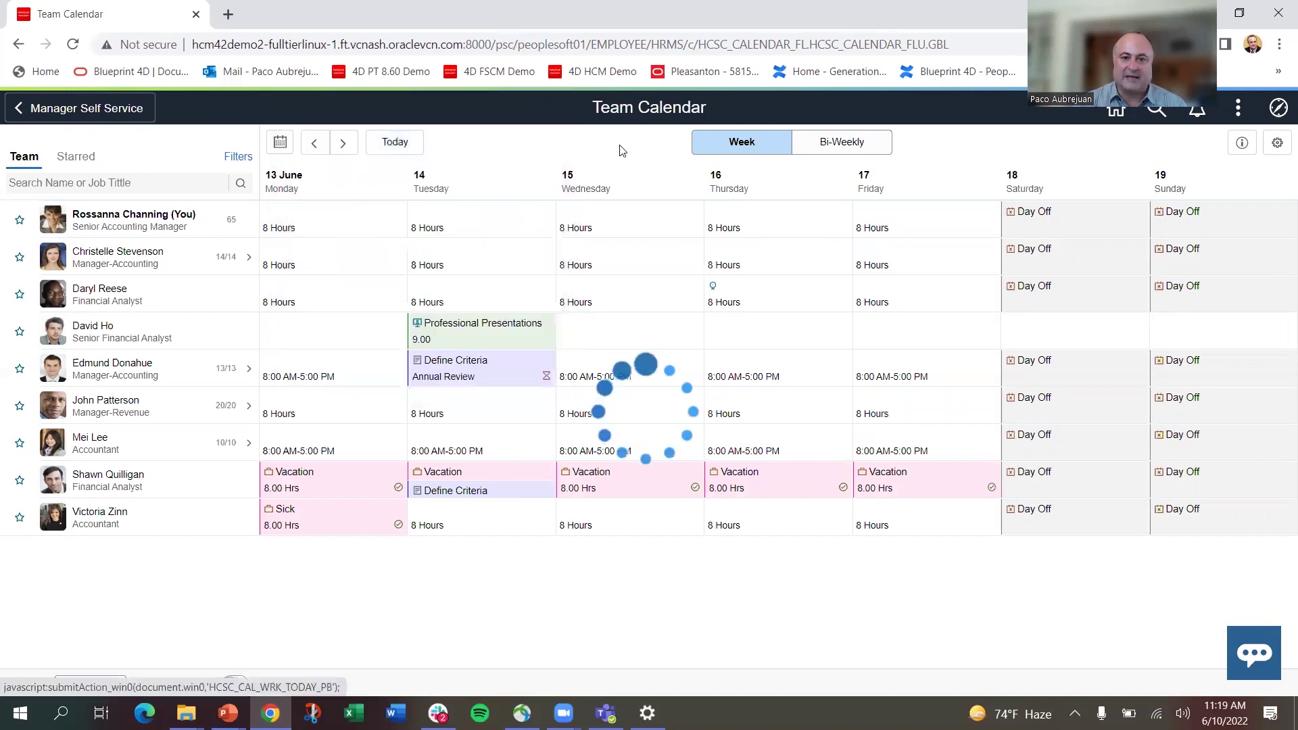
{"action": "left_click", "coordinate": [849, 144]}
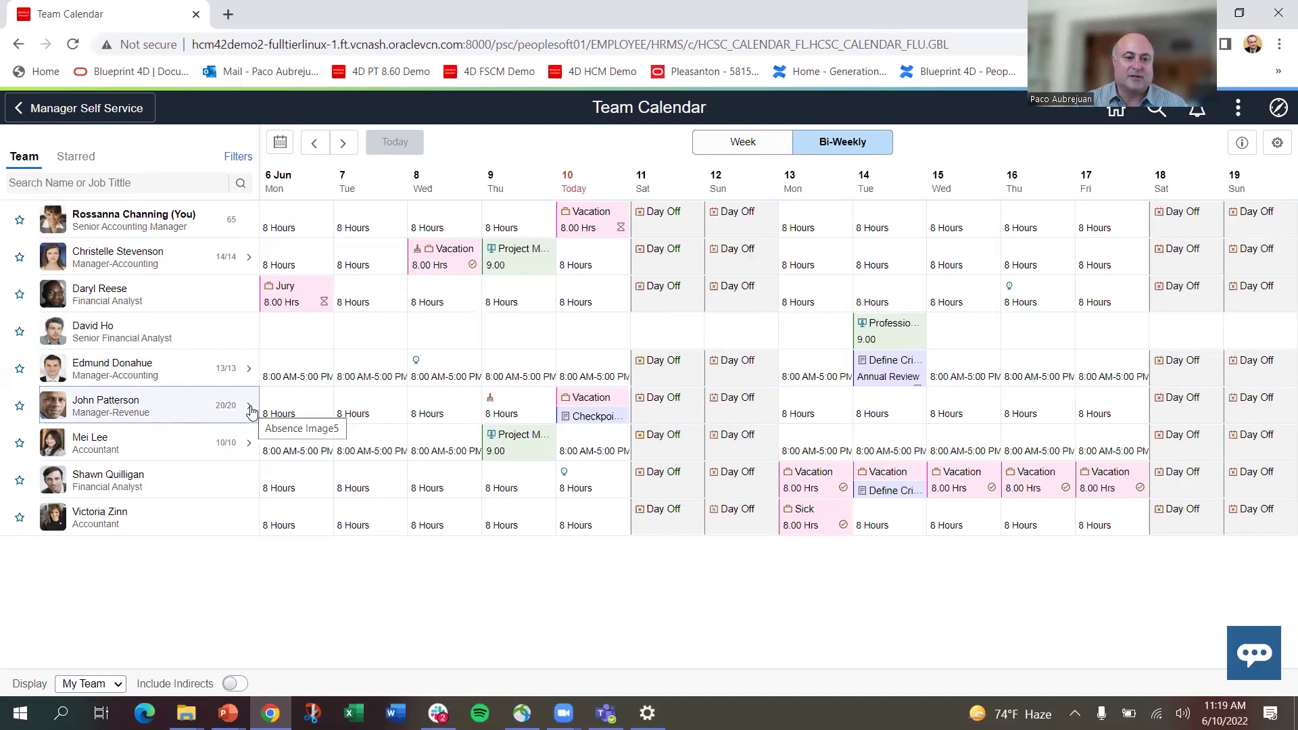
{"action": "left_click", "coordinate": [251, 410]}
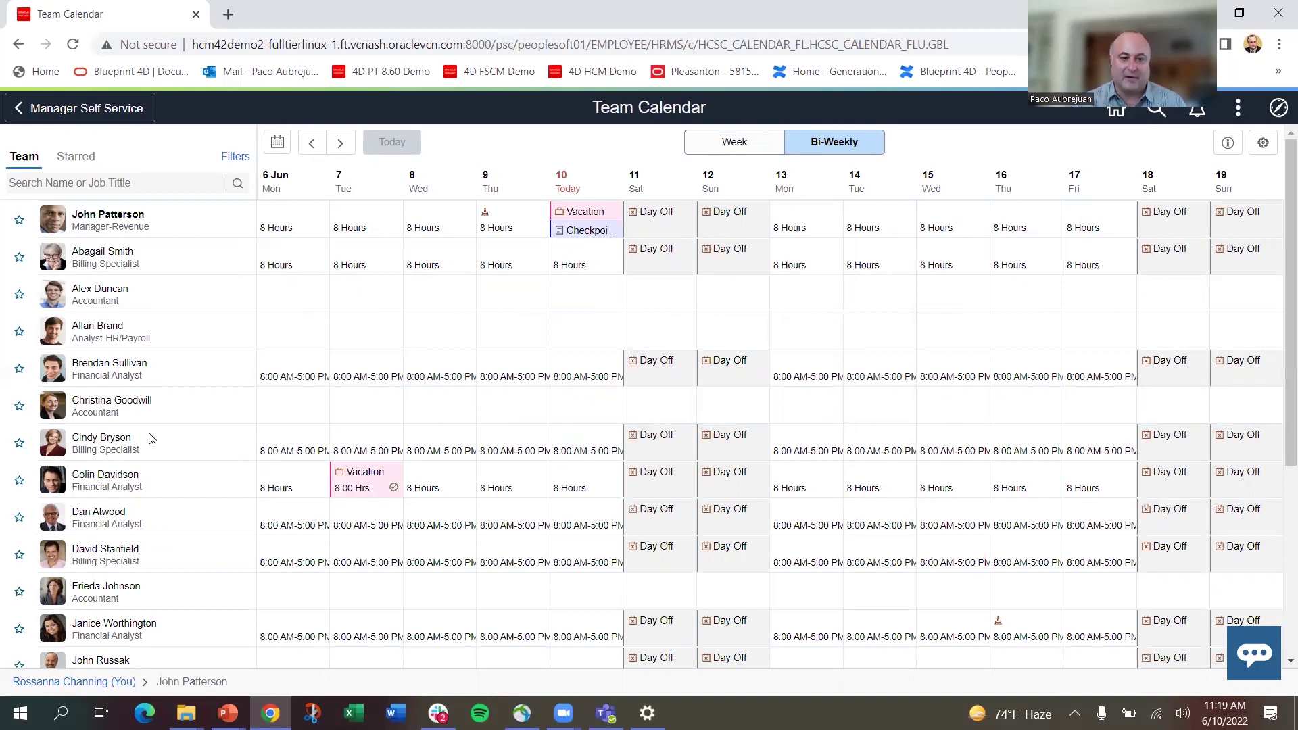
Search the revenue manager's team for 'billing', then clear the search to list everyone again
{"action": "left_click", "coordinate": [101, 179]}
{"action": "type", "text": "bill"}
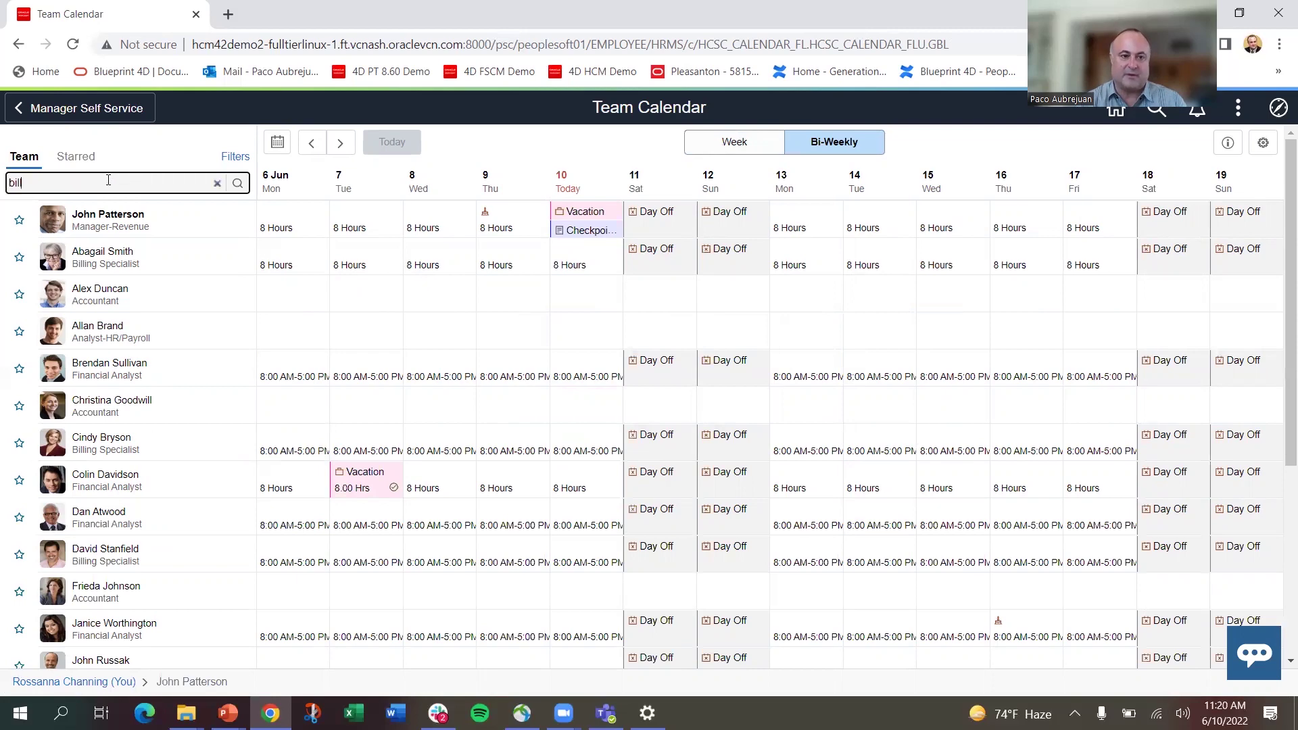
{"action": "type", "text": "ing"}
{"action": "key", "text": "Return"}
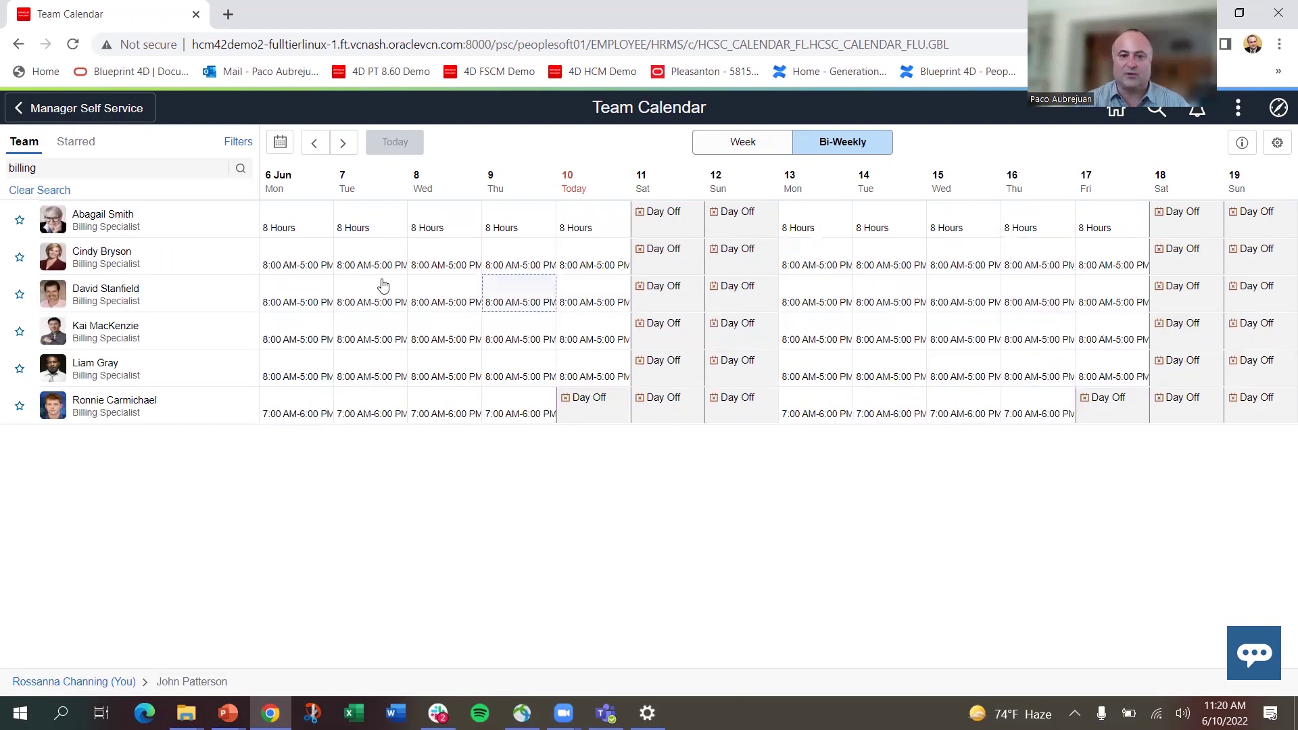
{"action": "left_click", "coordinate": [44, 192]}
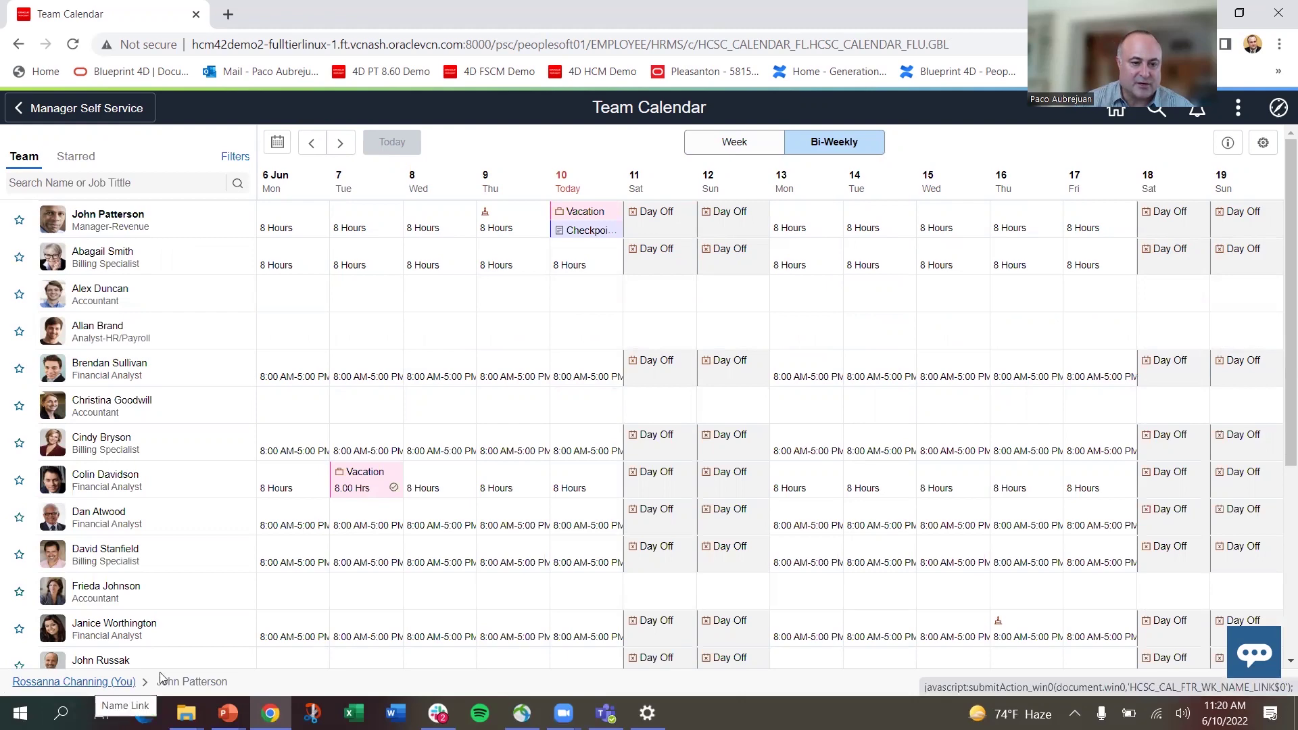
Go back to your own team and review the 6 June Jury absence's approve and cancel actions
{"action": "left_click", "coordinate": [74, 684]}
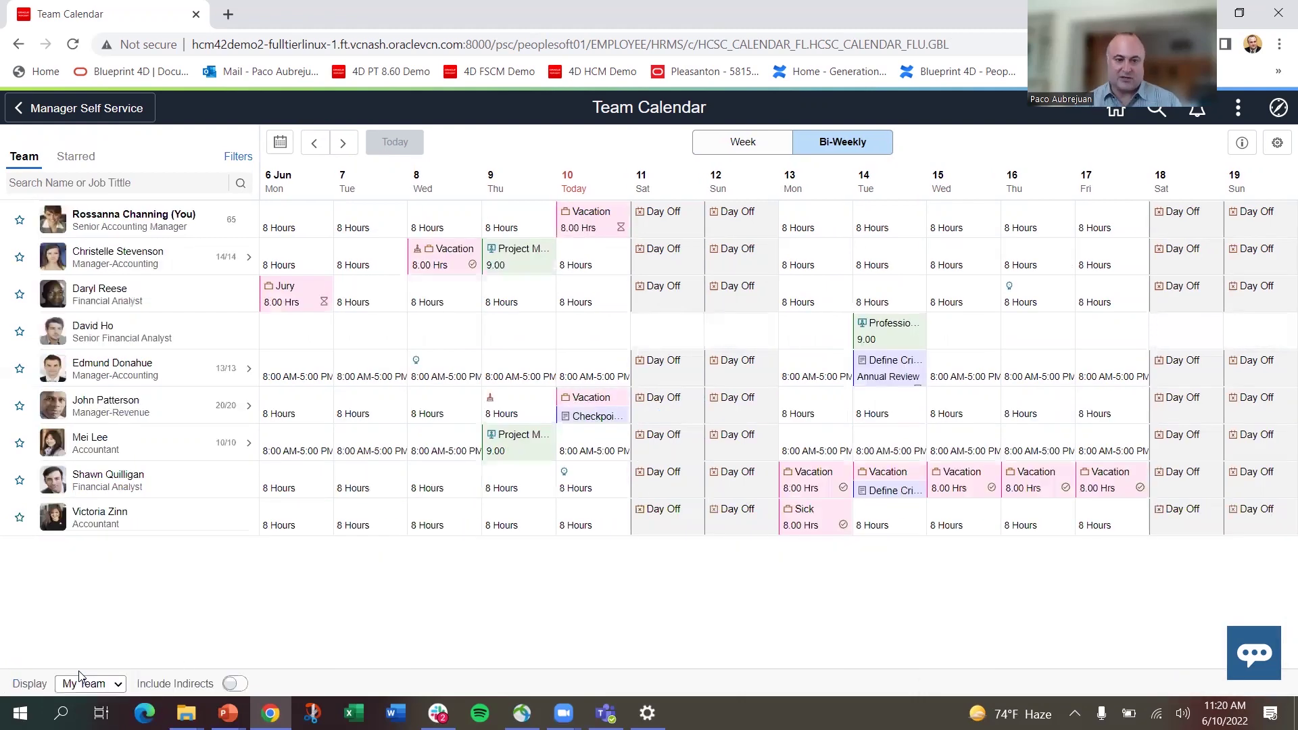
{"action": "left_click", "coordinate": [300, 298]}
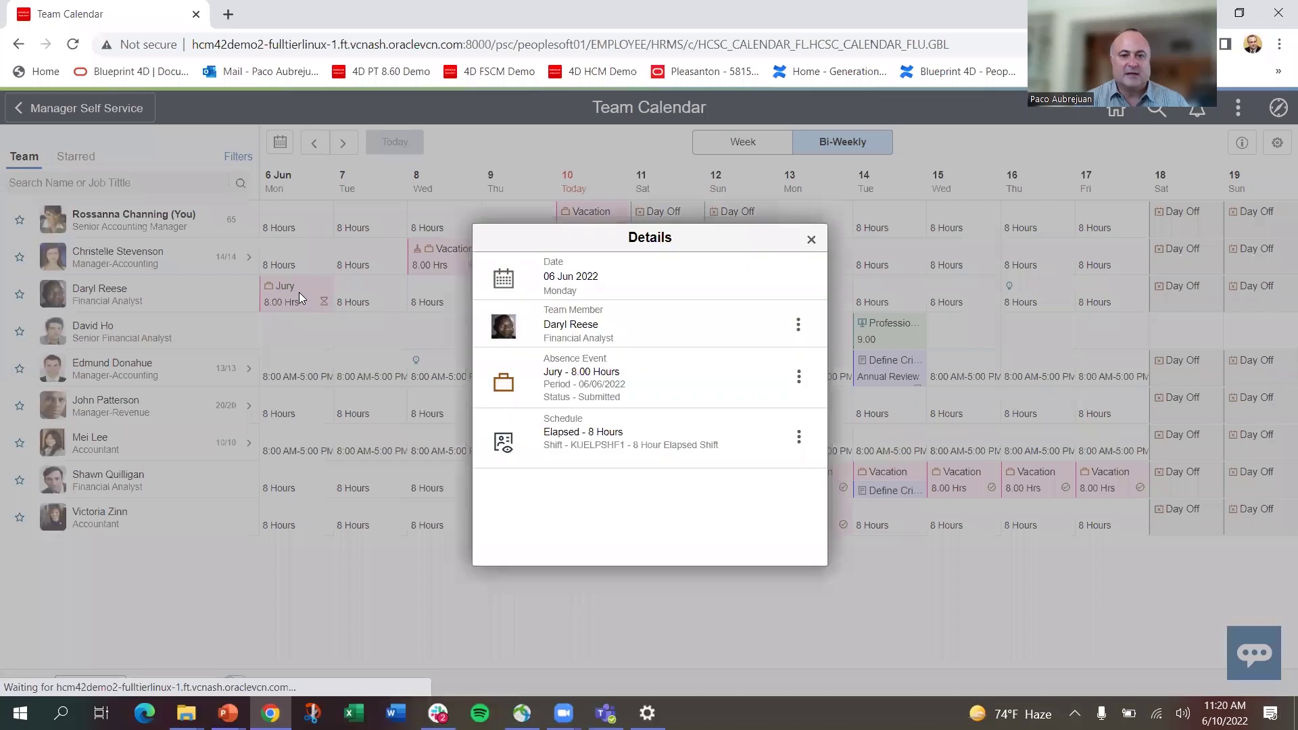
{"action": "left_click", "coordinate": [799, 376]}
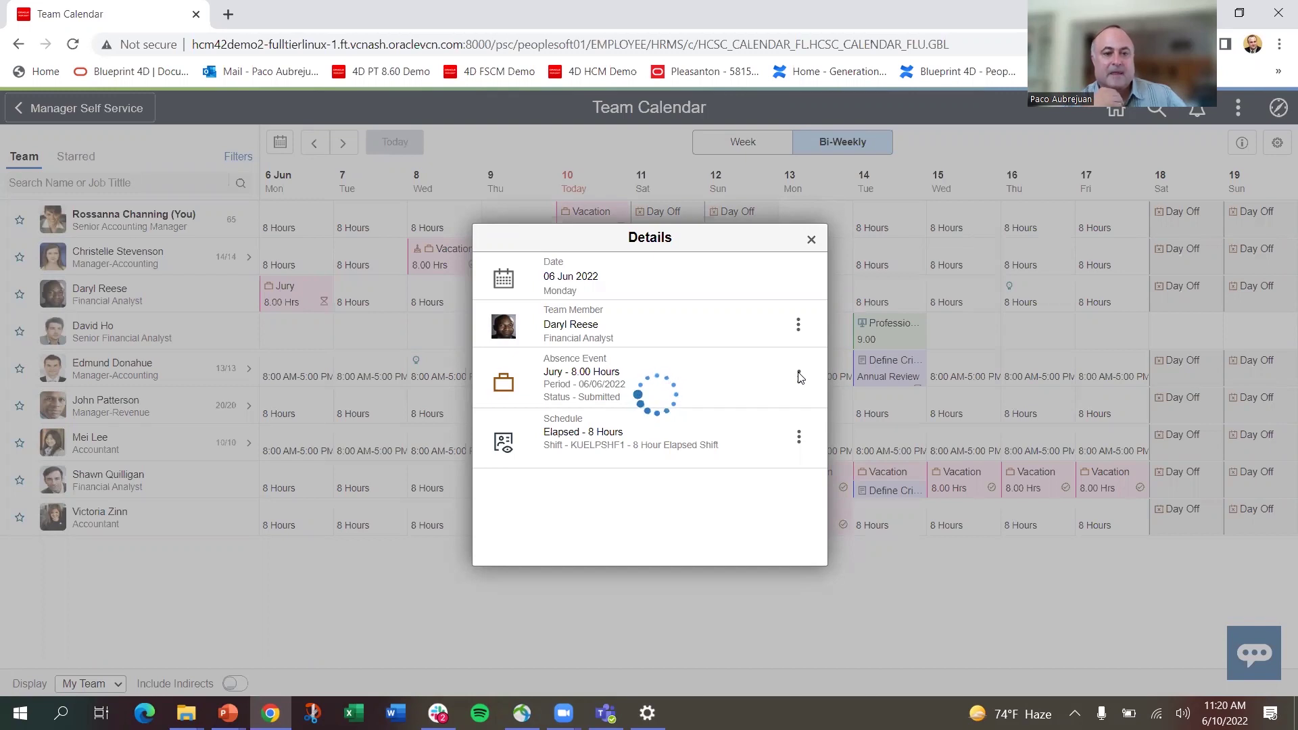
{"action": "left_click", "coordinate": [798, 376]}
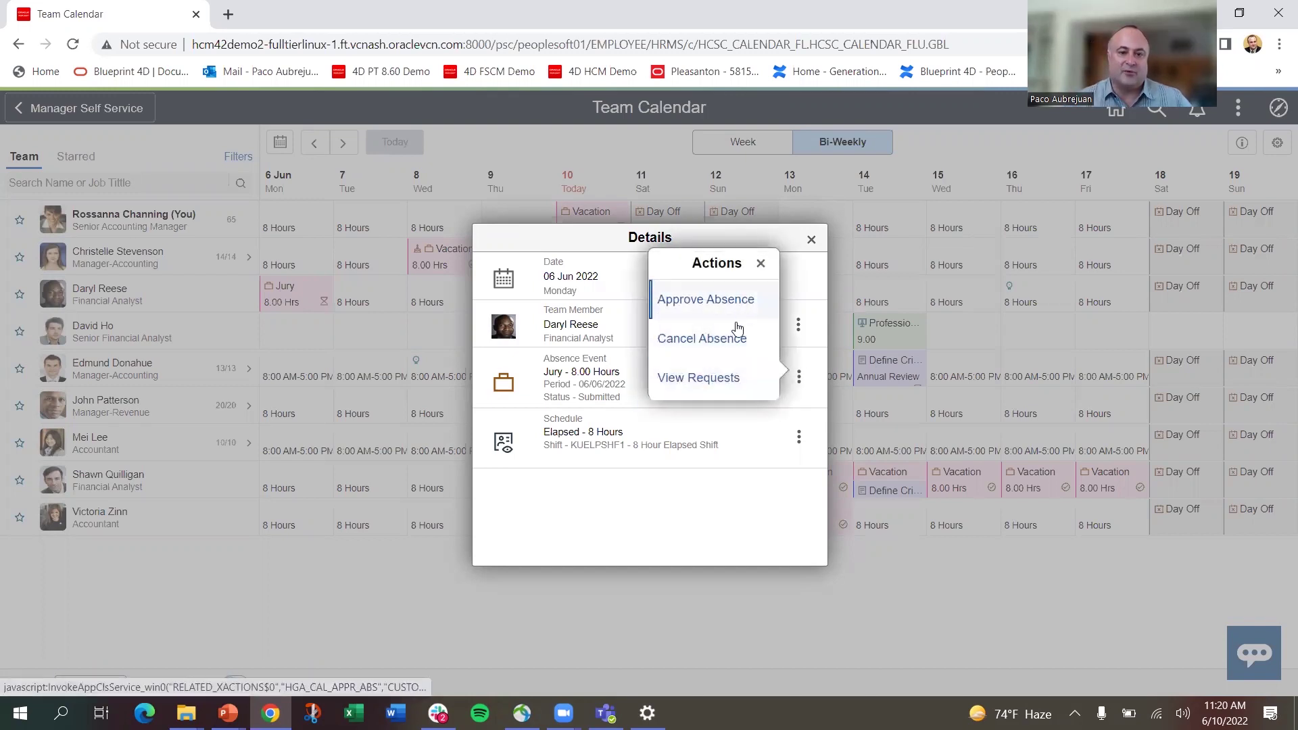
{"action": "left_click", "coordinate": [547, 617]}
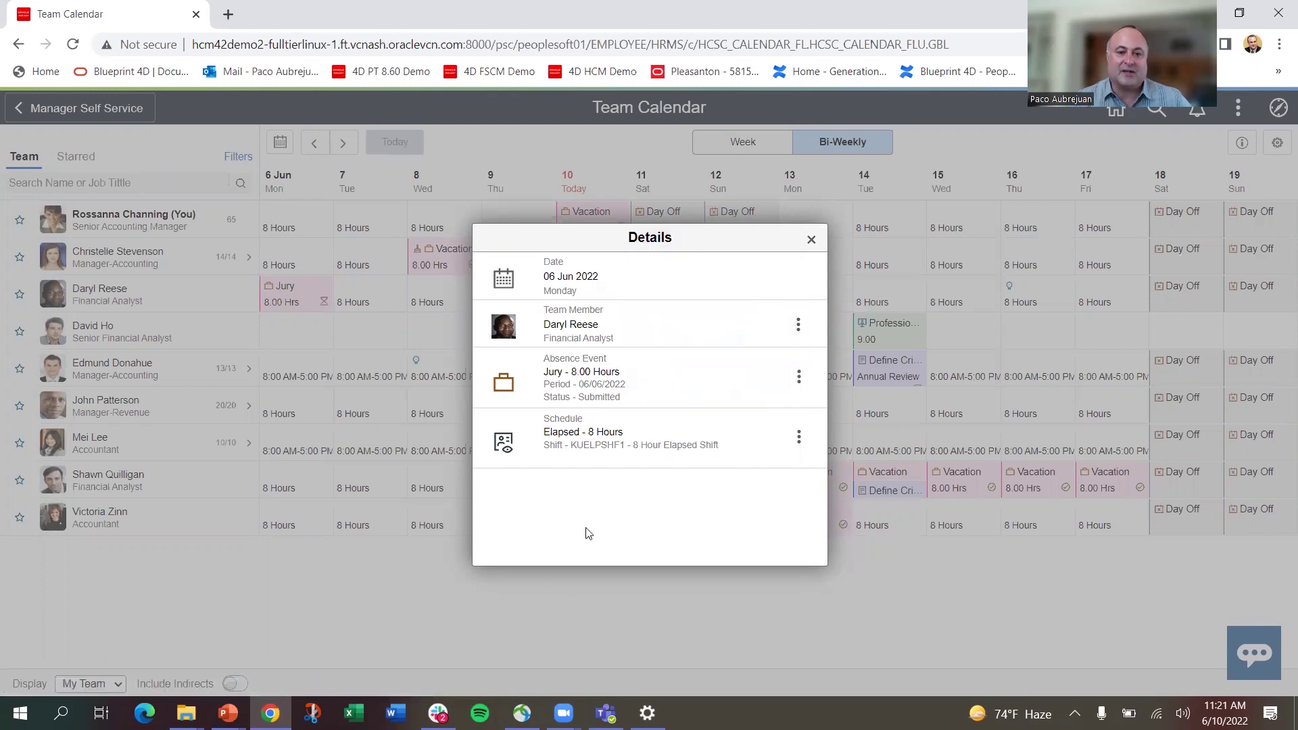
{"action": "left_click", "coordinate": [809, 240]}
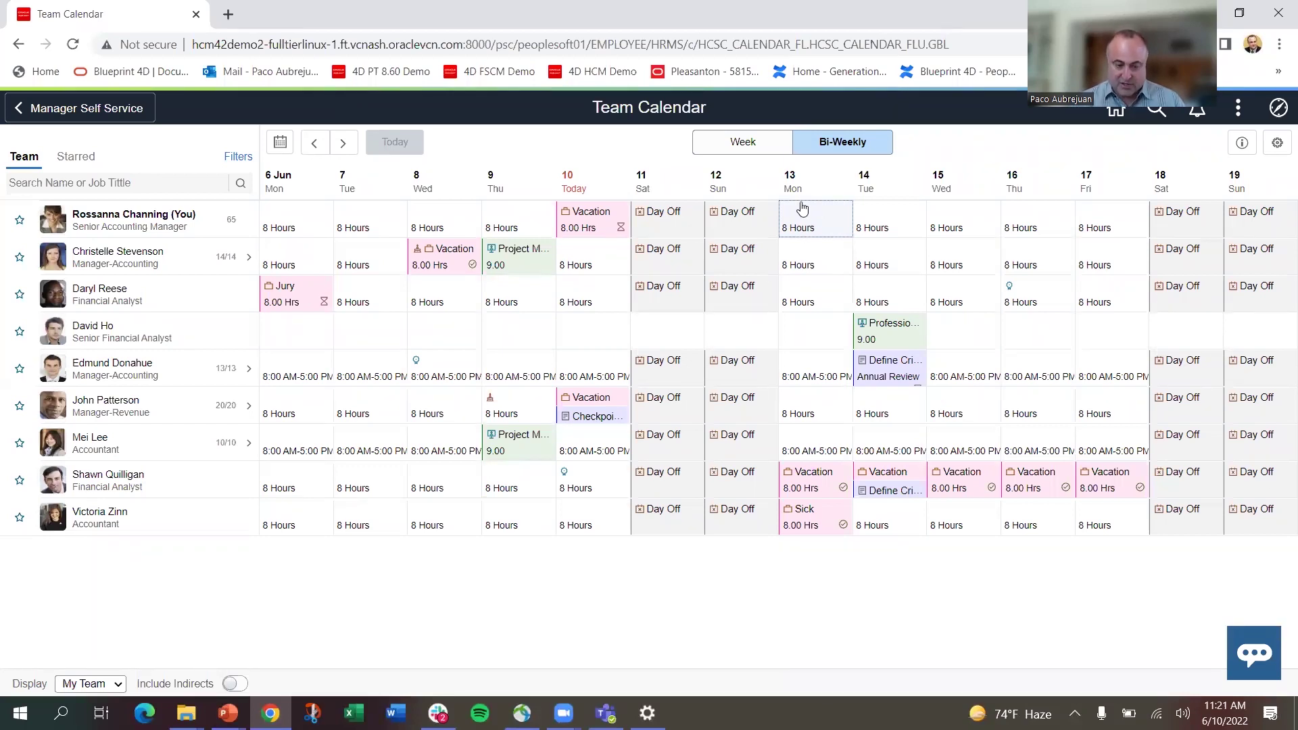
{"action": "left_click", "coordinate": [119, 684]}
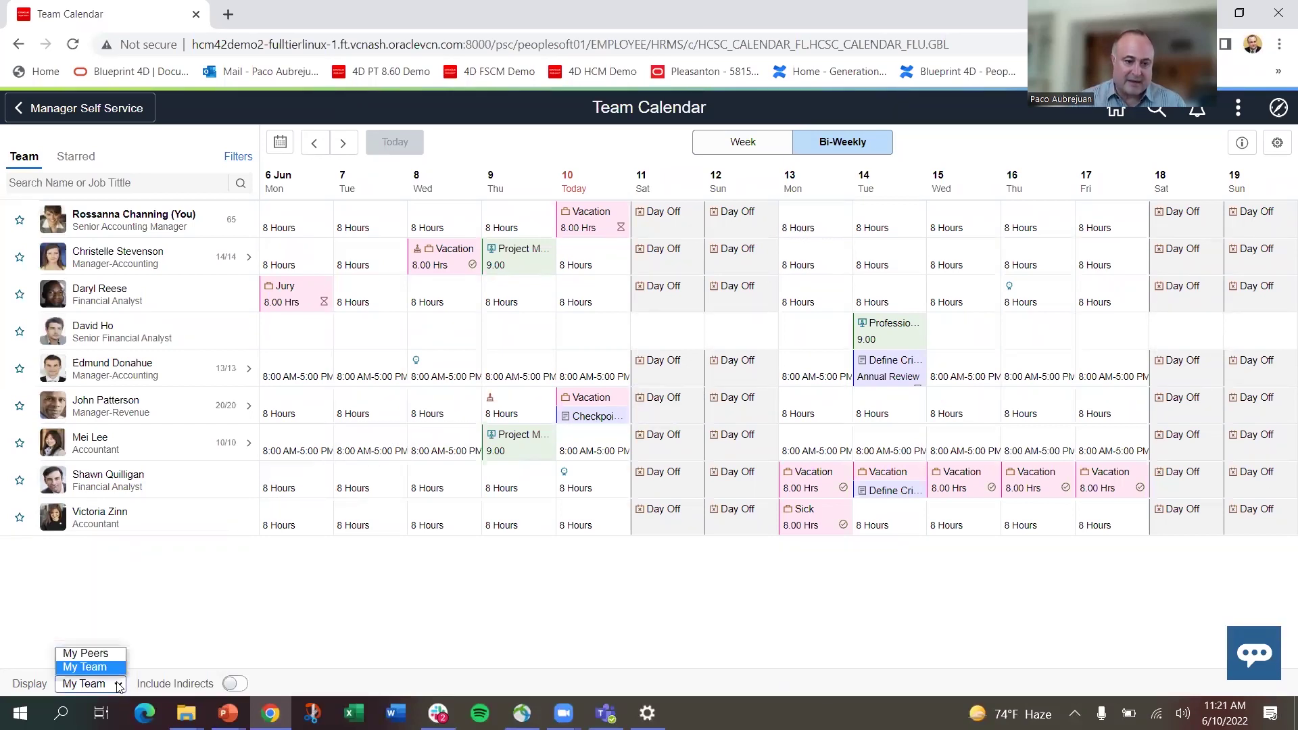
{"action": "left_click", "coordinate": [98, 653]}
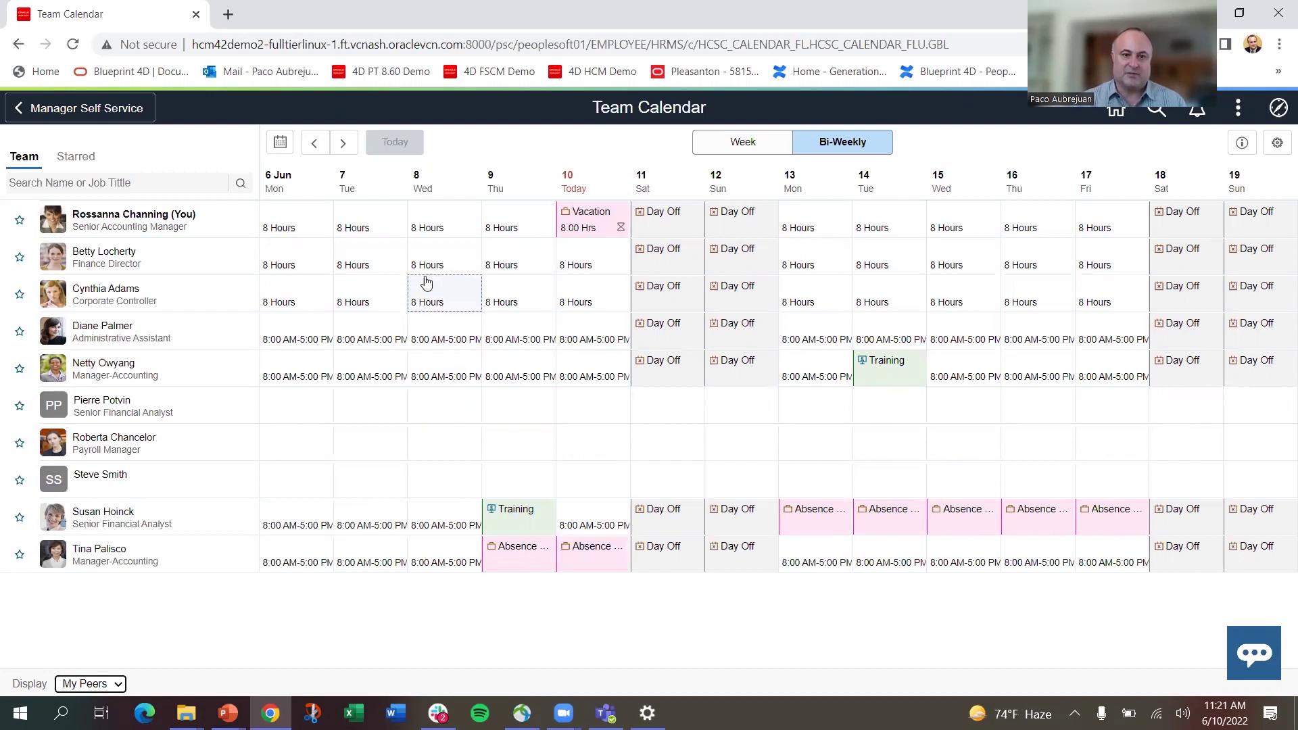
{"action": "left_click", "coordinate": [112, 688]}
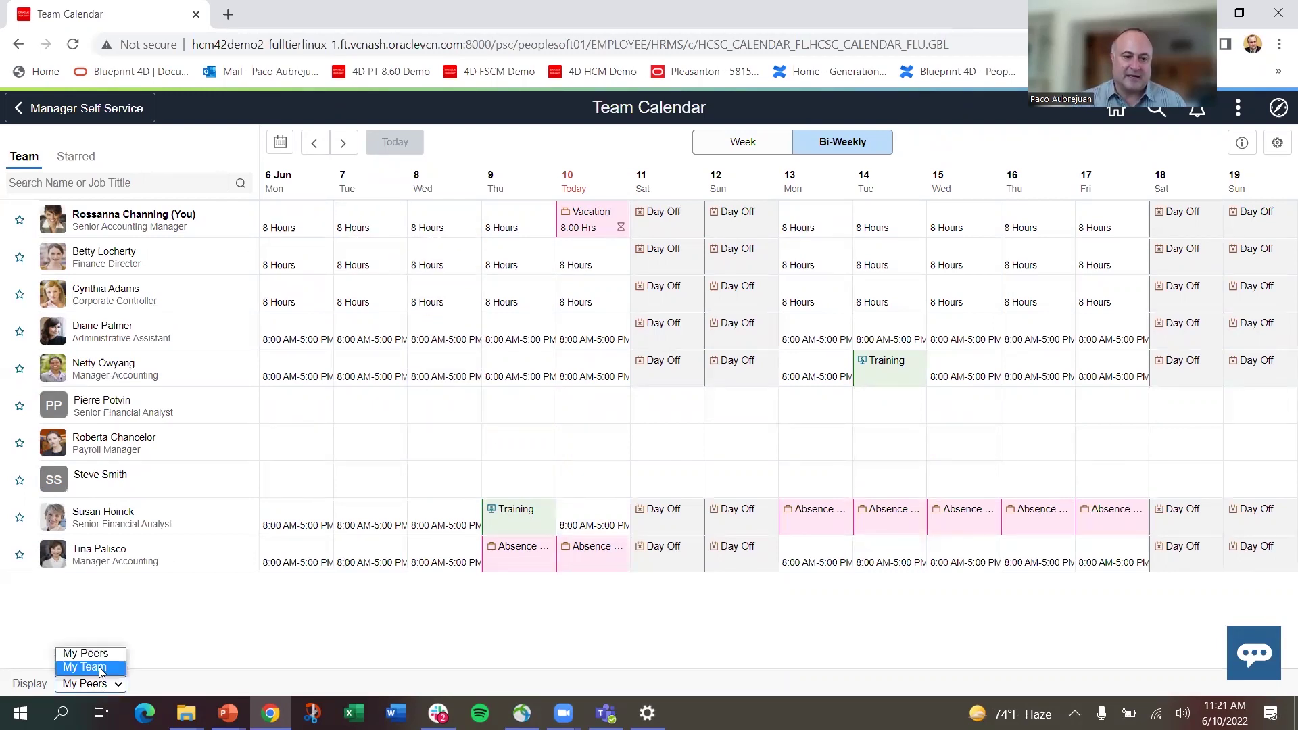
{"action": "left_click", "coordinate": [100, 671]}
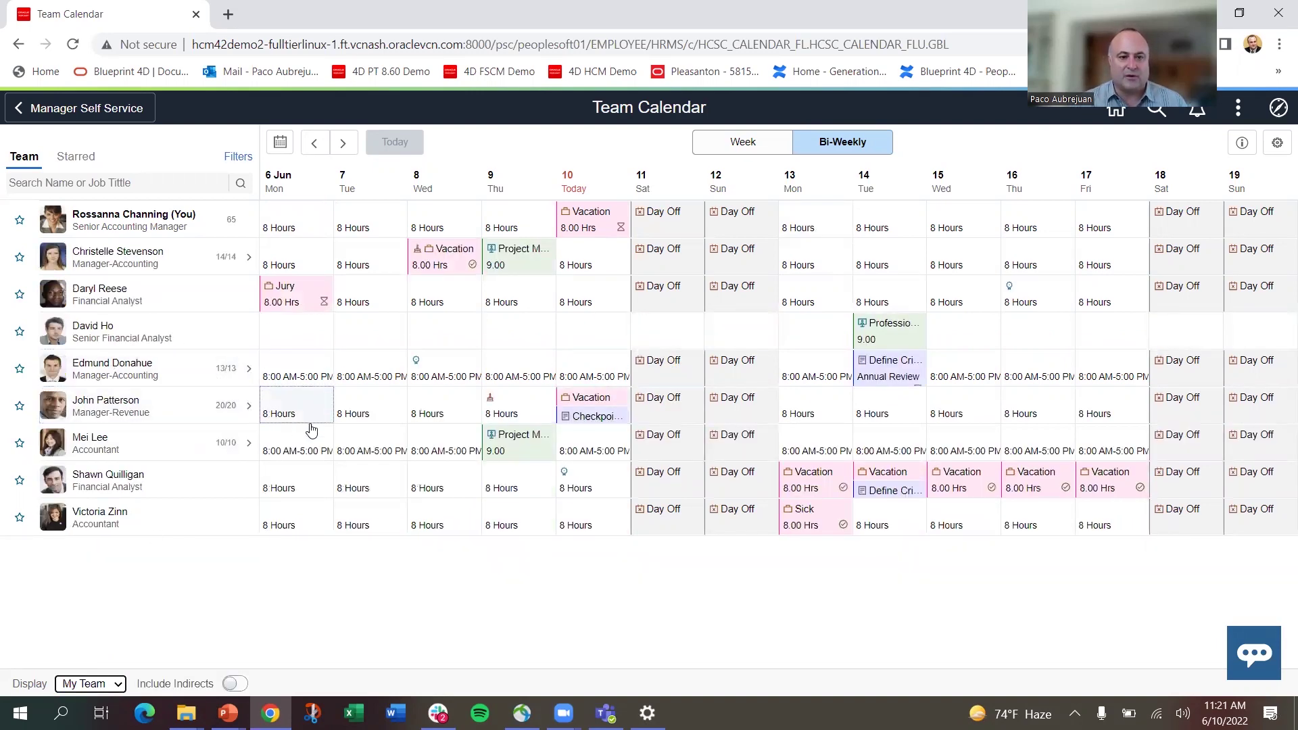
Open the performance document linked to the 10 June Checkpoint 5 due date
{"action": "left_click", "coordinate": [595, 415]}
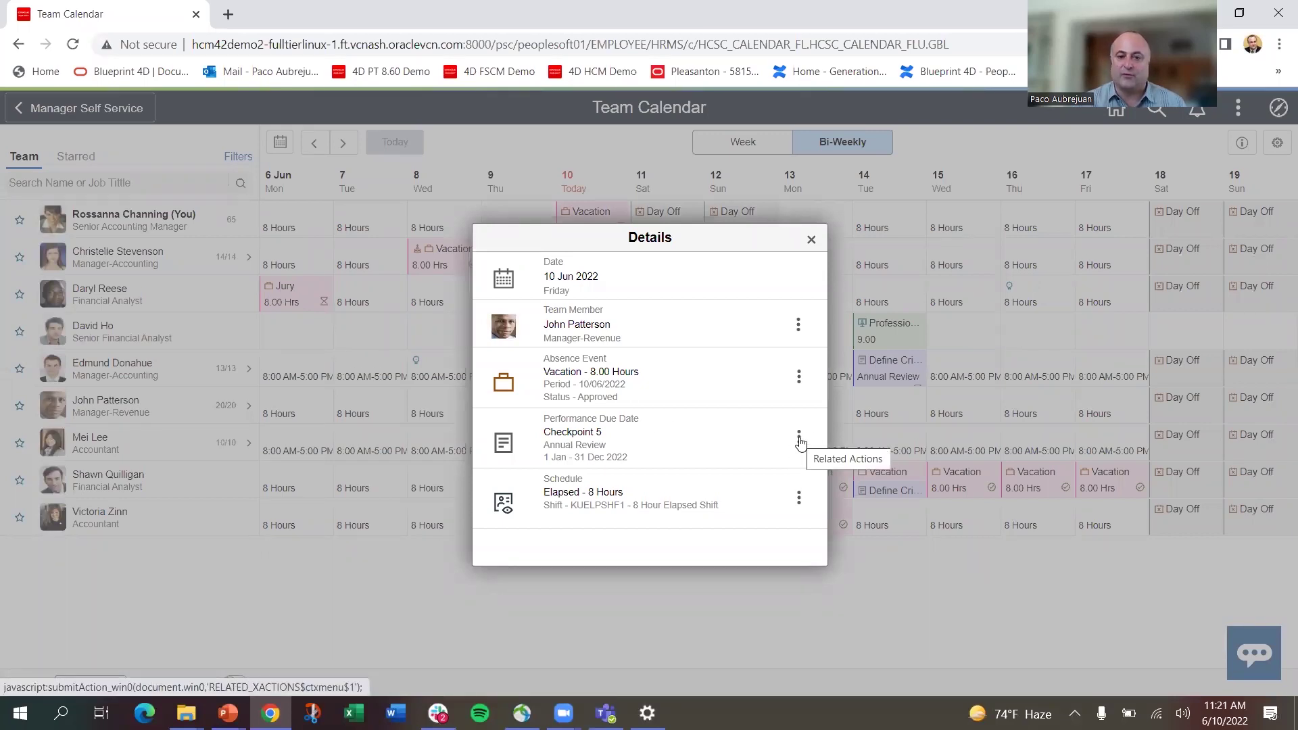
{"action": "left_click", "coordinate": [798, 437]}
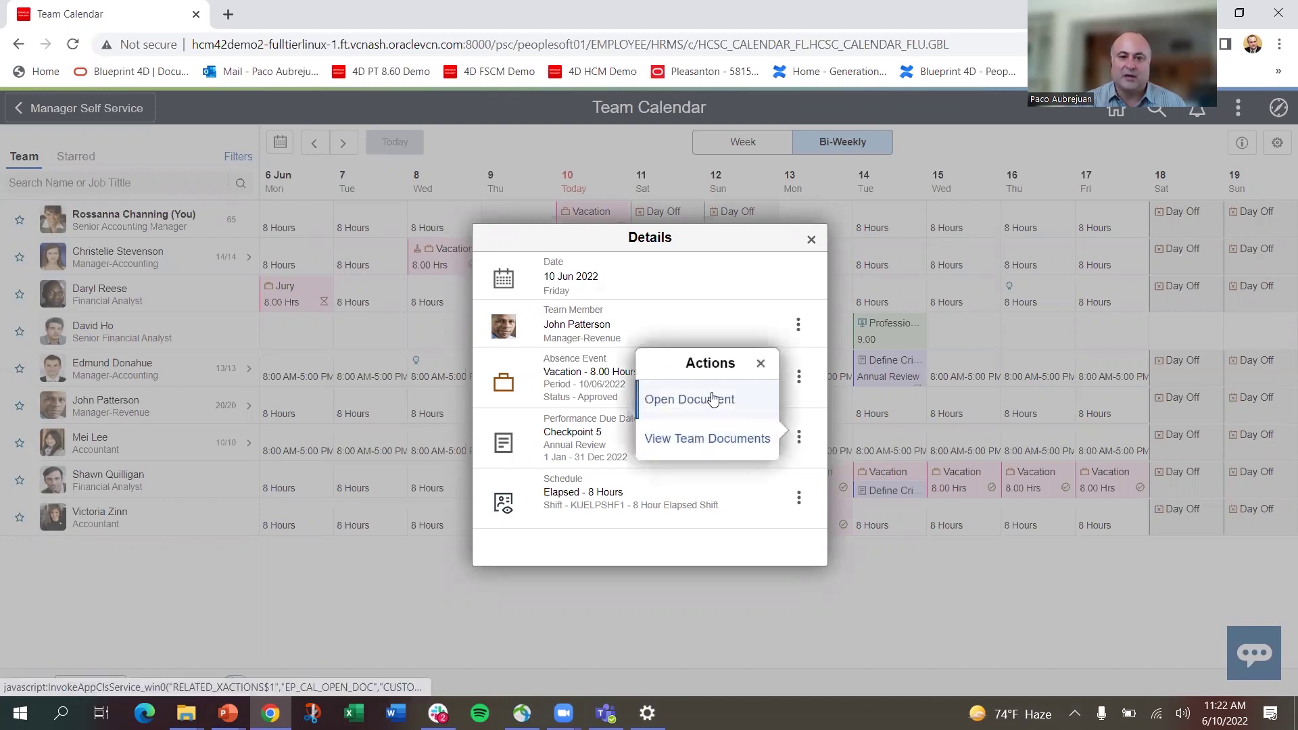
{"action": "left_click", "coordinate": [713, 400]}
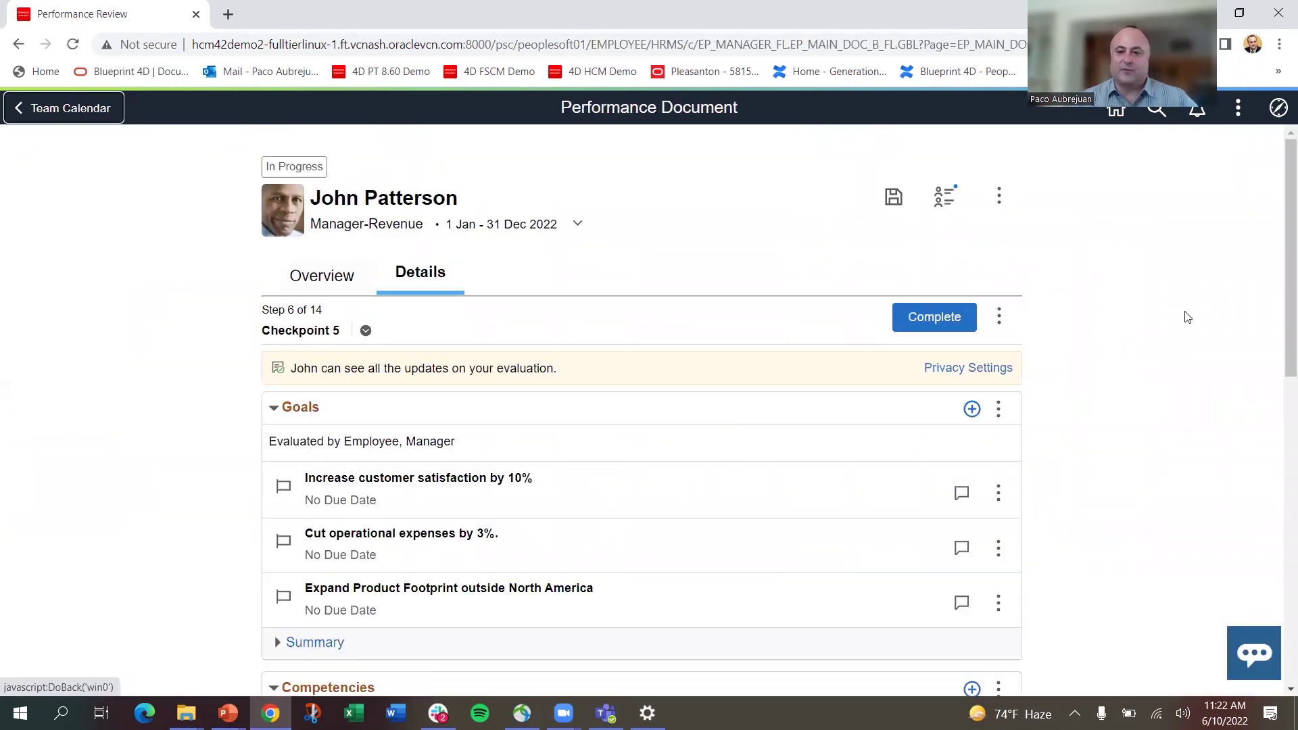
Scroll through the 2022 document's goals and competencies, then go back to the Team Calendar
{"action": "scroll", "coordinate": [1214, 338], "scroll_direction": "down", "scroll_amount": 2}
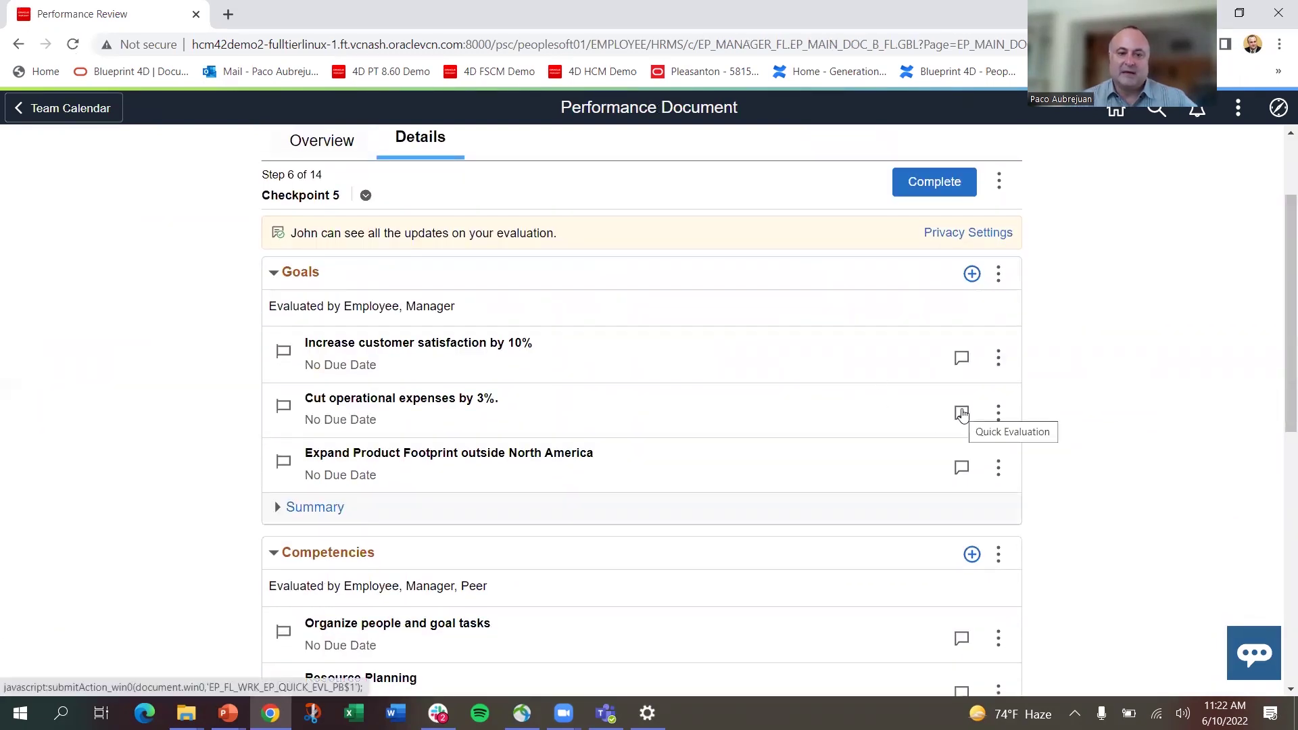
{"action": "left_click_drag", "start_coordinate": [1277, 290], "coordinate": [1277, 244]}
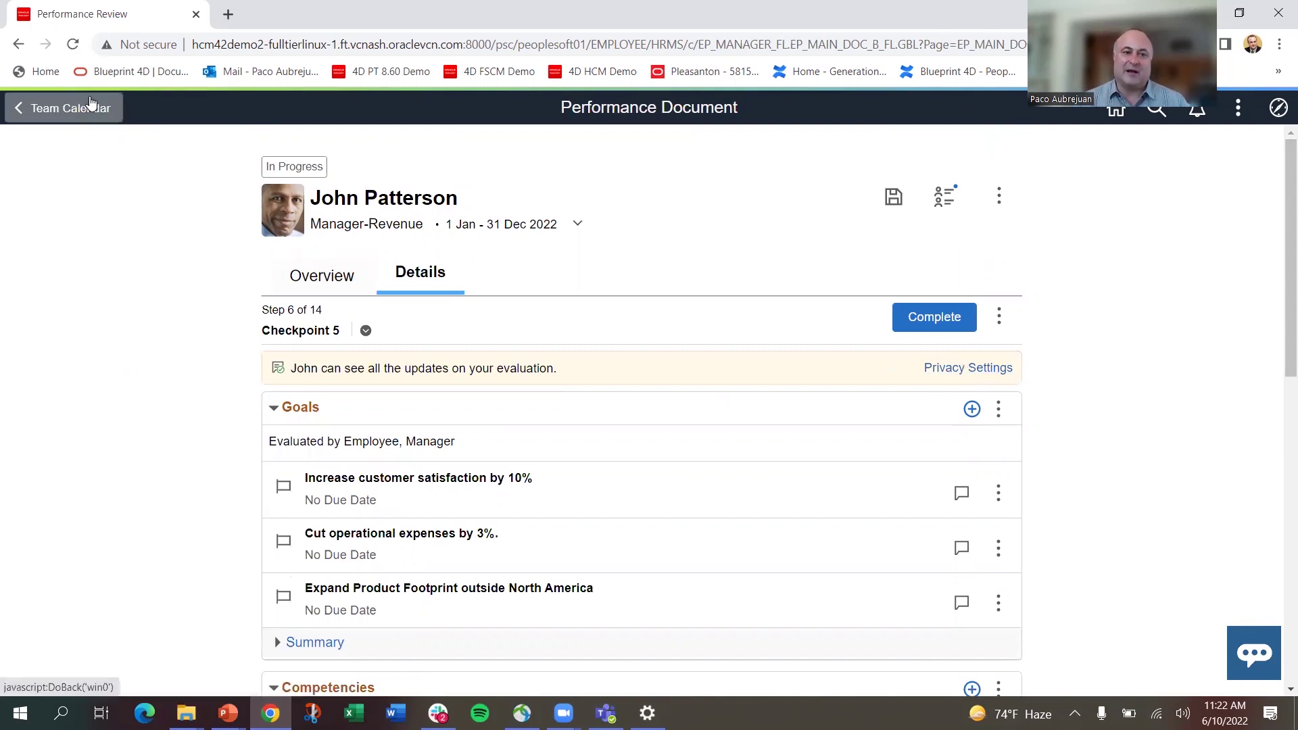
{"action": "left_click", "coordinate": [79, 115]}
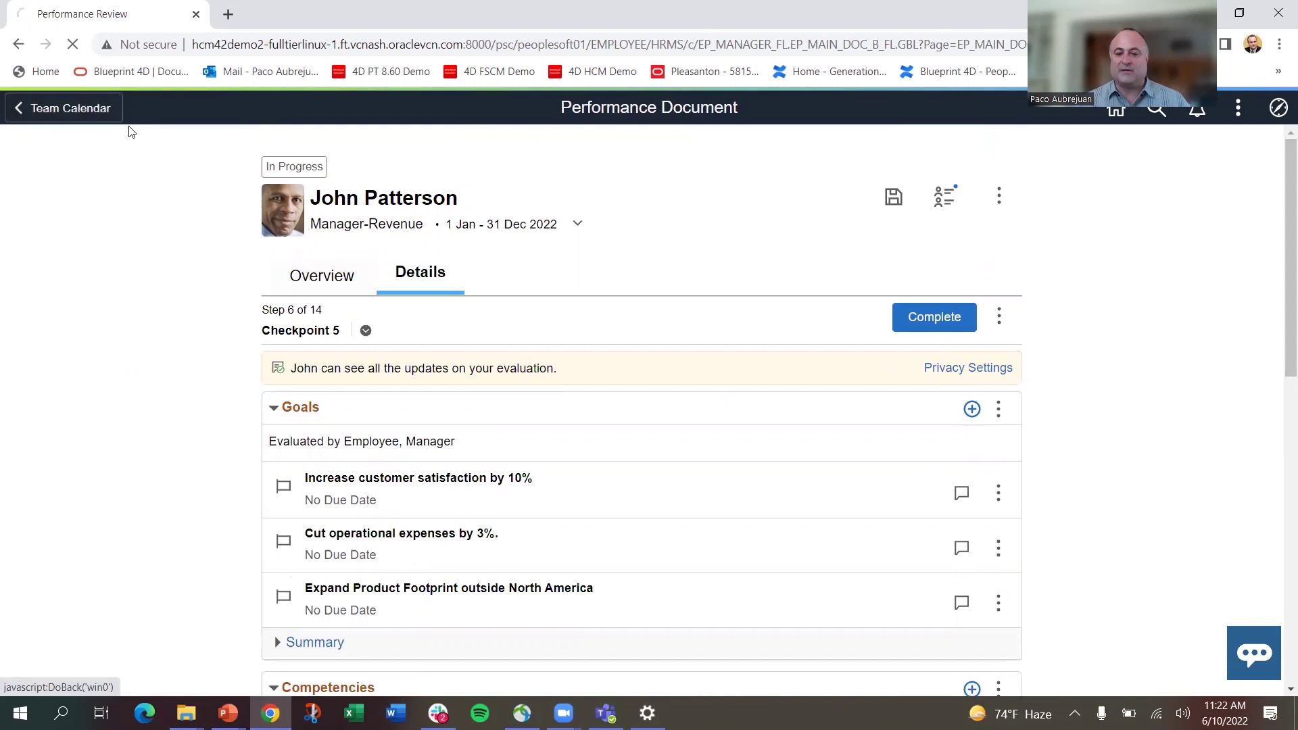